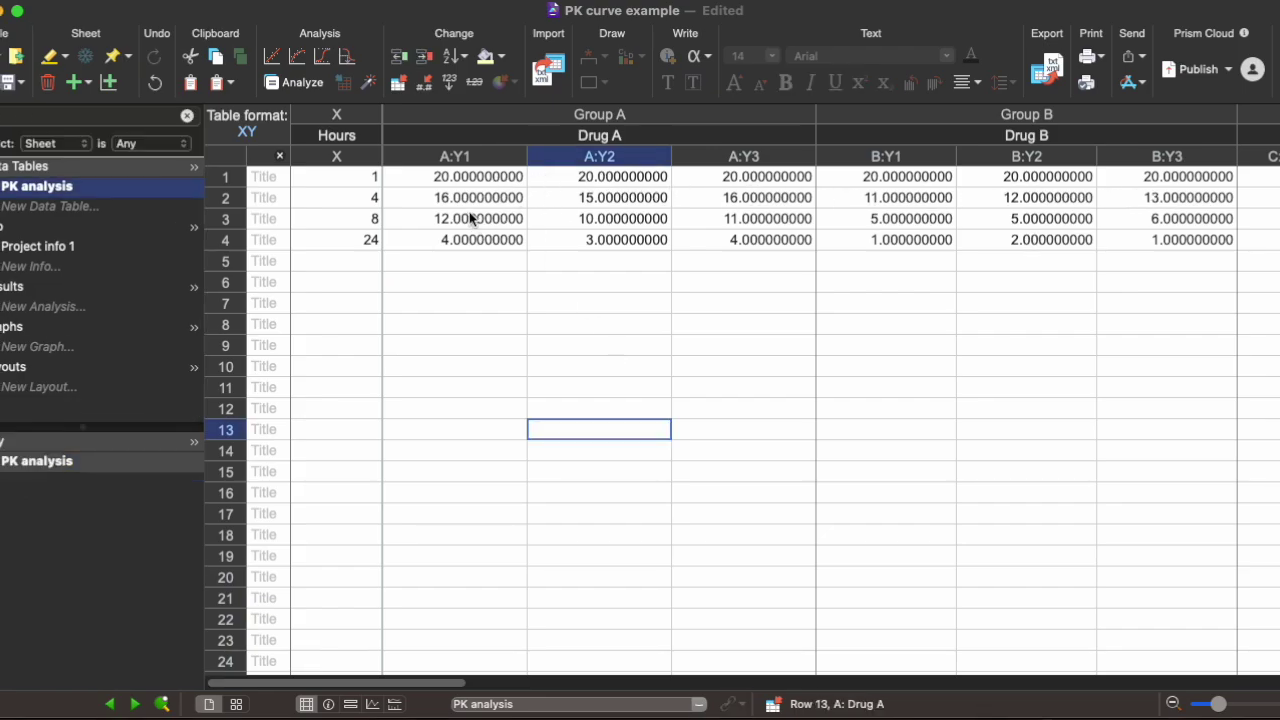
# Step: Open the Format Data Table settings to edit the Drug A and Drug B subcolumn titles
pyautogui.doubleClick(488, 156)
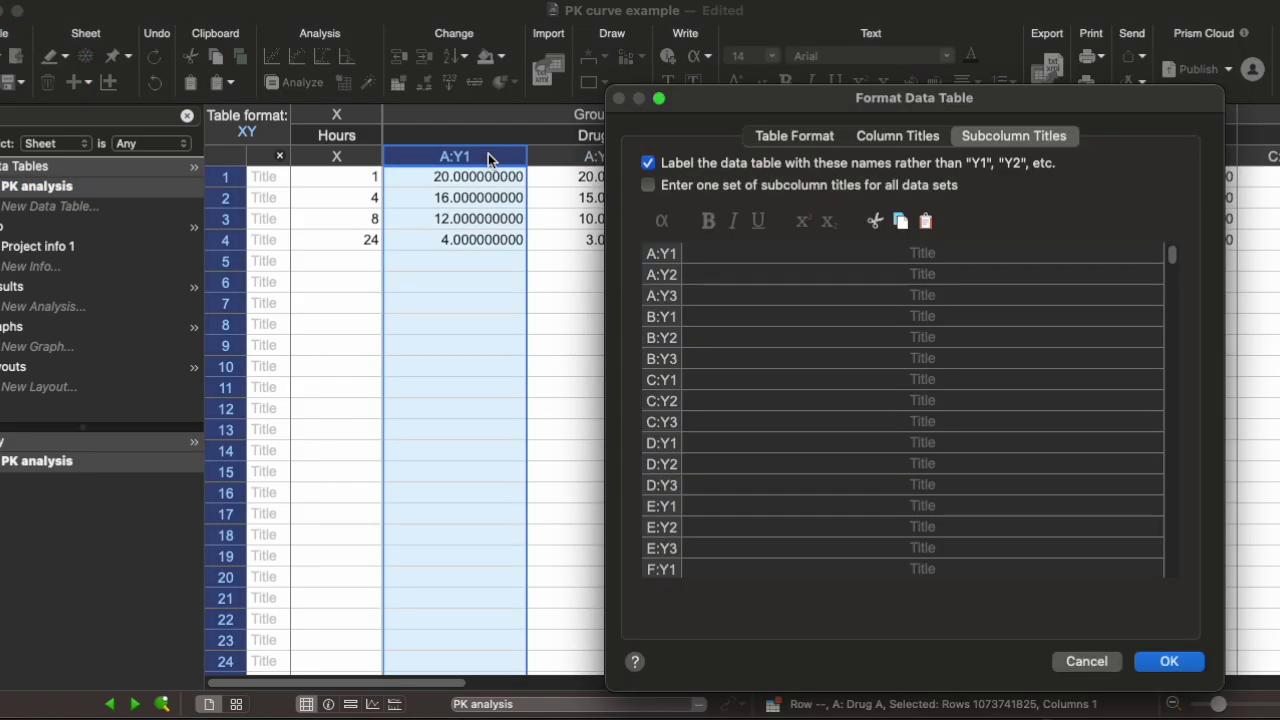
pyautogui.click(778, 136)
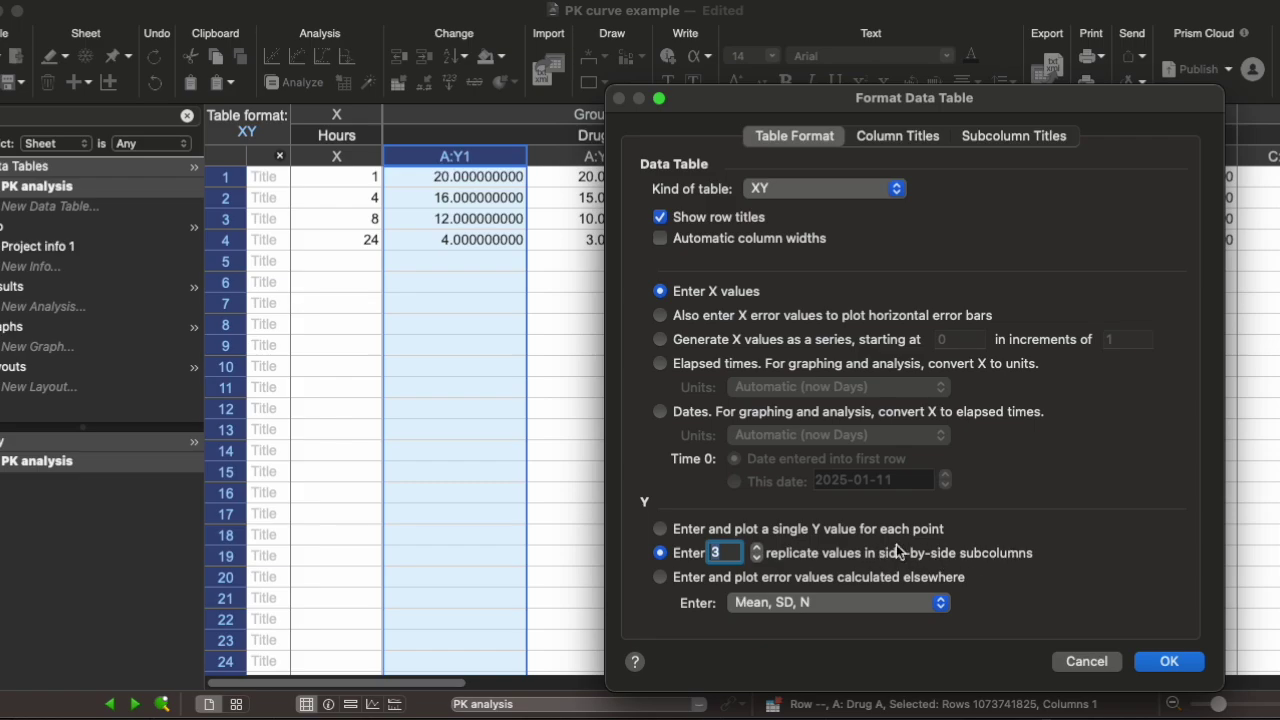
pyautogui.click(1169, 662)
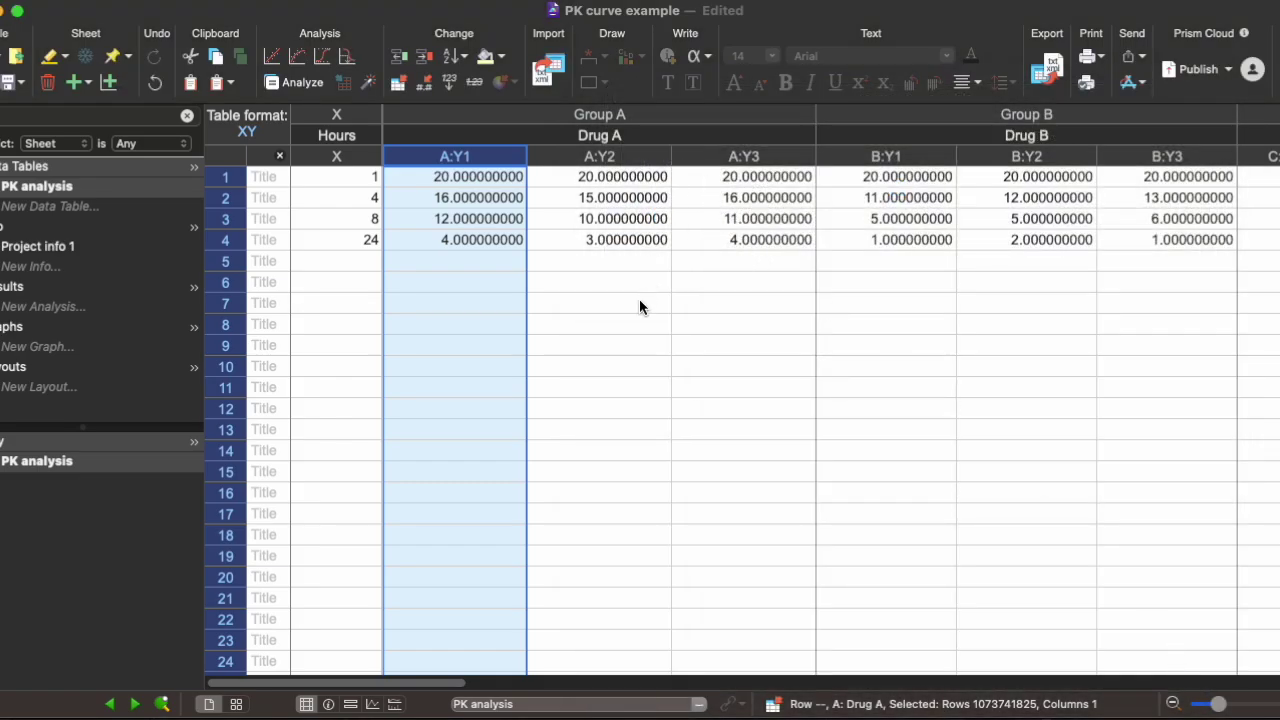
pyautogui.hscroll(10, 945, 348)
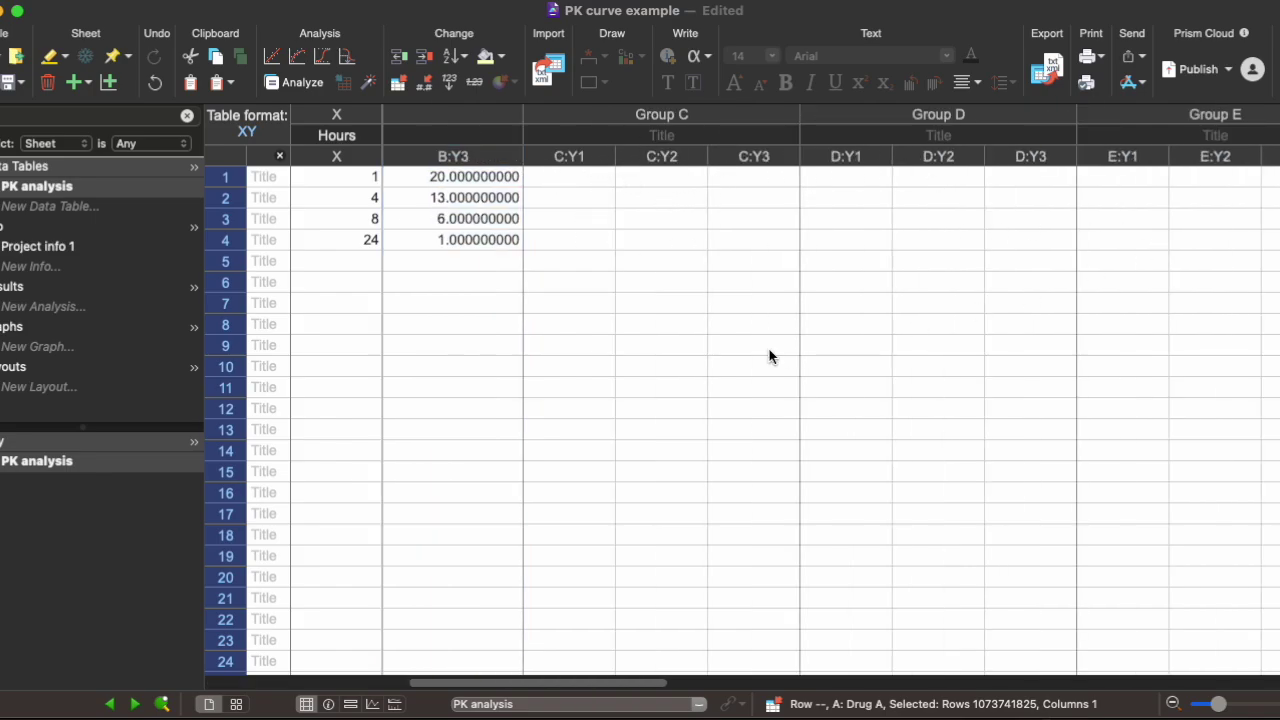
pyautogui.hscroll(-10, 769, 352)
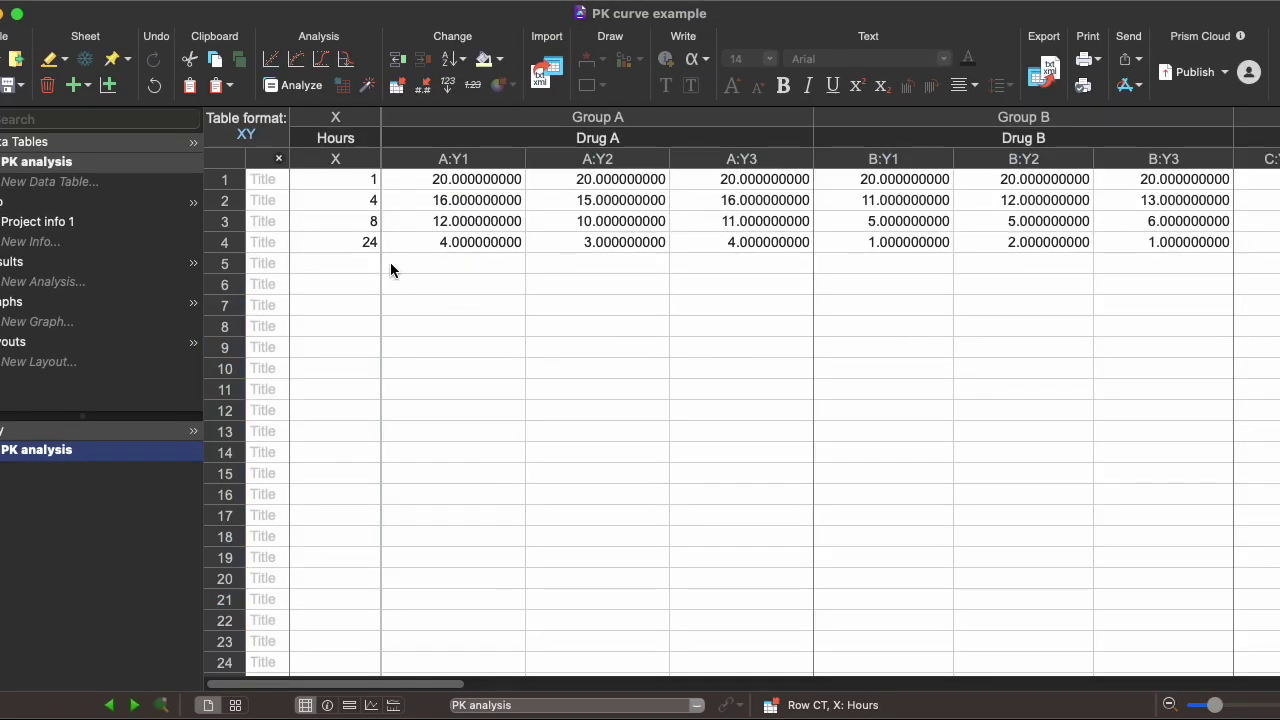
# Step: Run nonlinear regression on Drug A and Drug B using the One phase decay equation
pyautogui.click(298, 86)
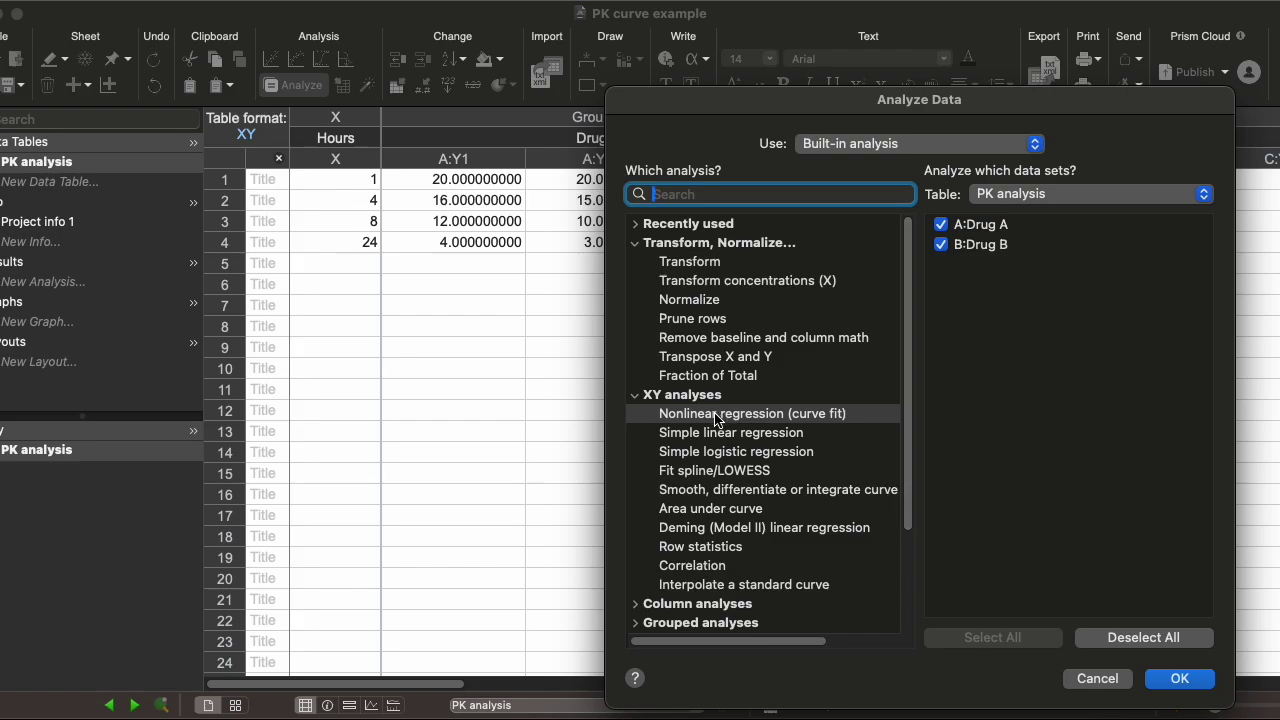
pyautogui.click(734, 423)
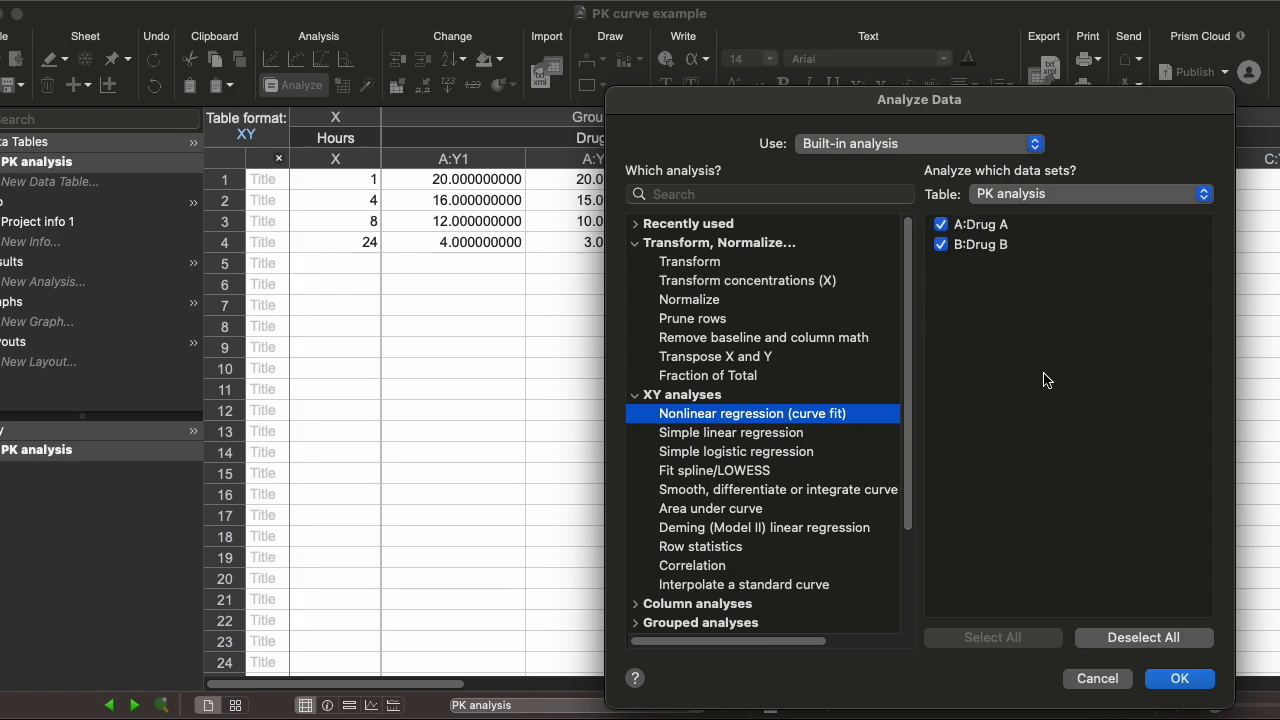
pyautogui.click(1182, 684)
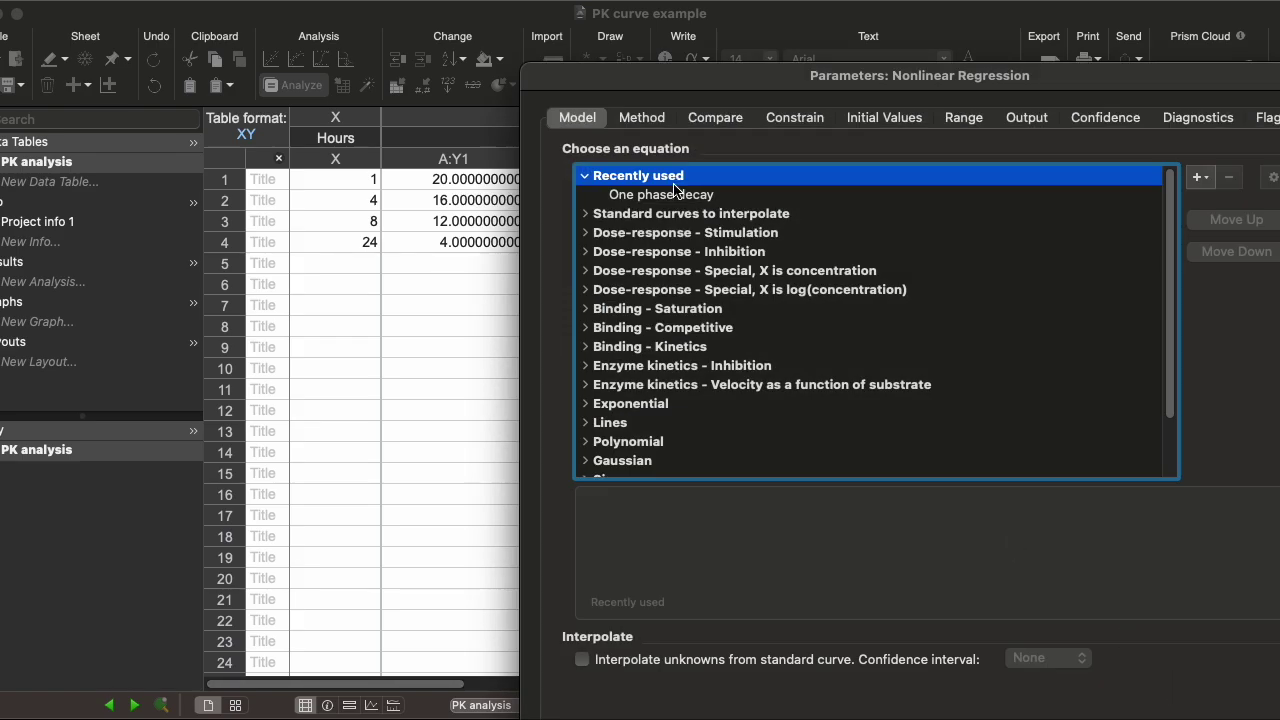
pyautogui.click(674, 195)
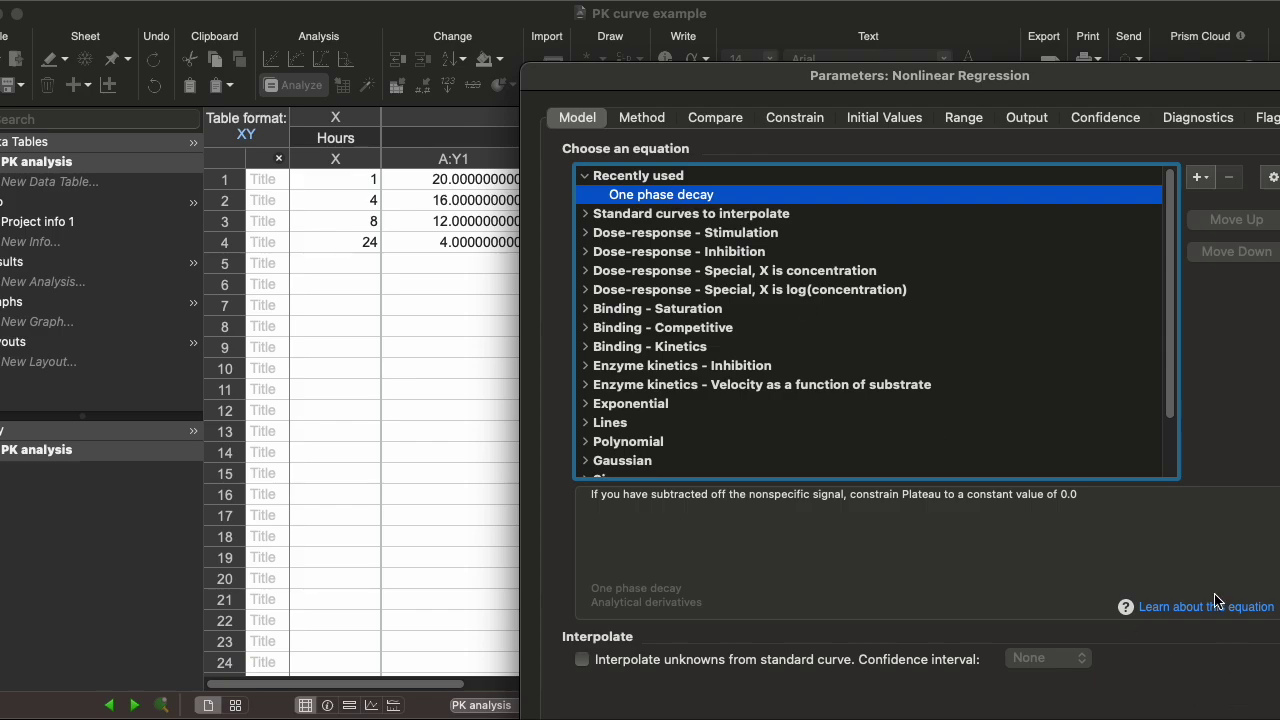
pyautogui.press('Return')
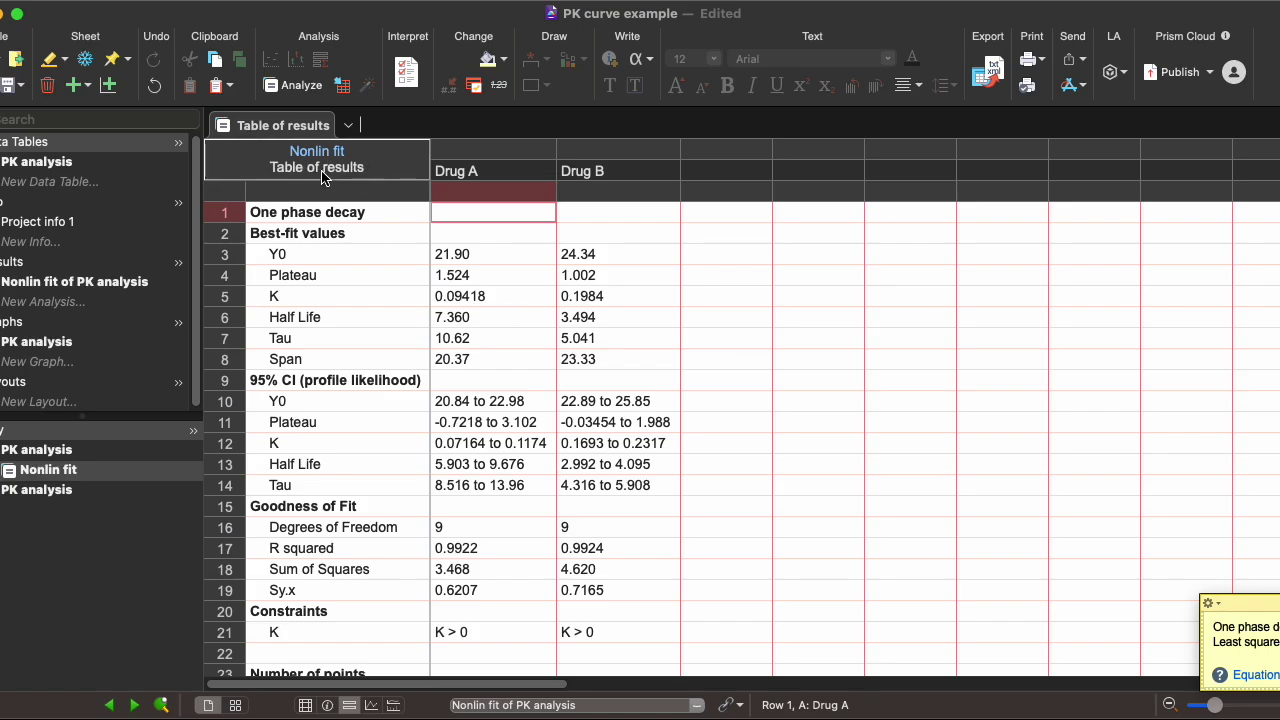
# Step: Open the PK analysis graph from the Graphs section of the navigator
pyautogui.click(50, 499)
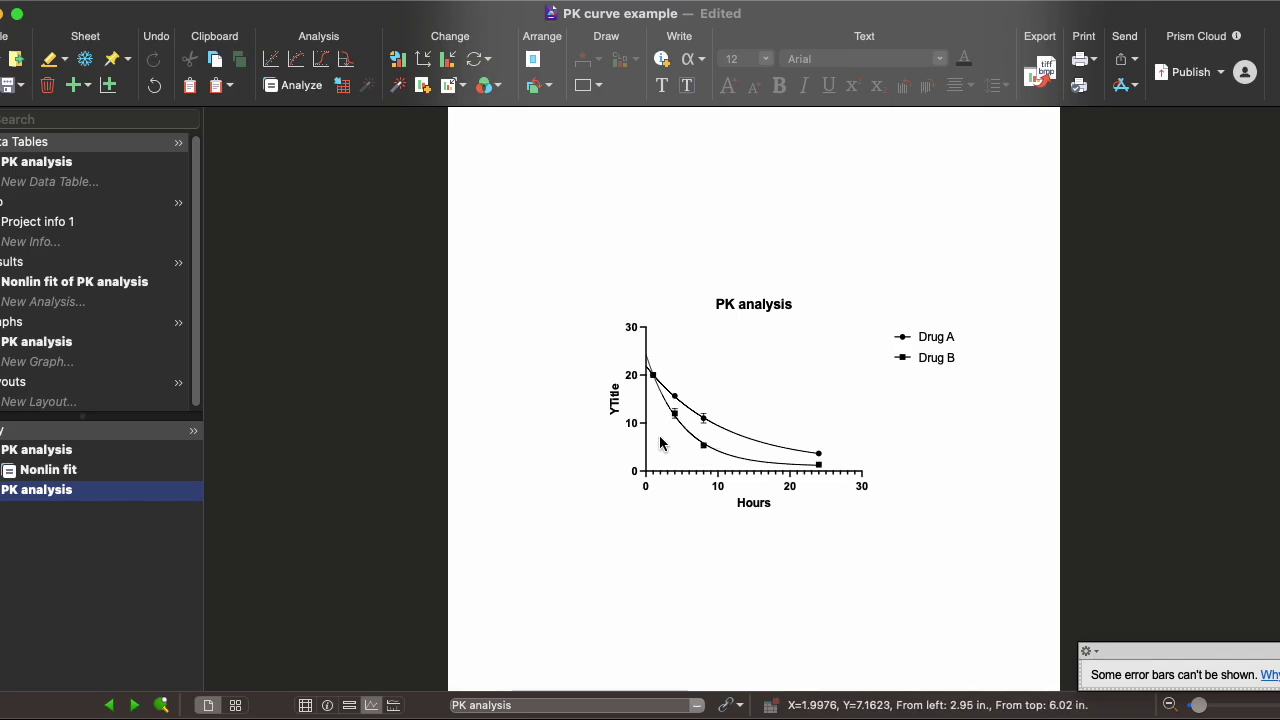
# Step: Set the X axis to a manual range with major ticks every 5 hours
pyautogui.click(790, 486)
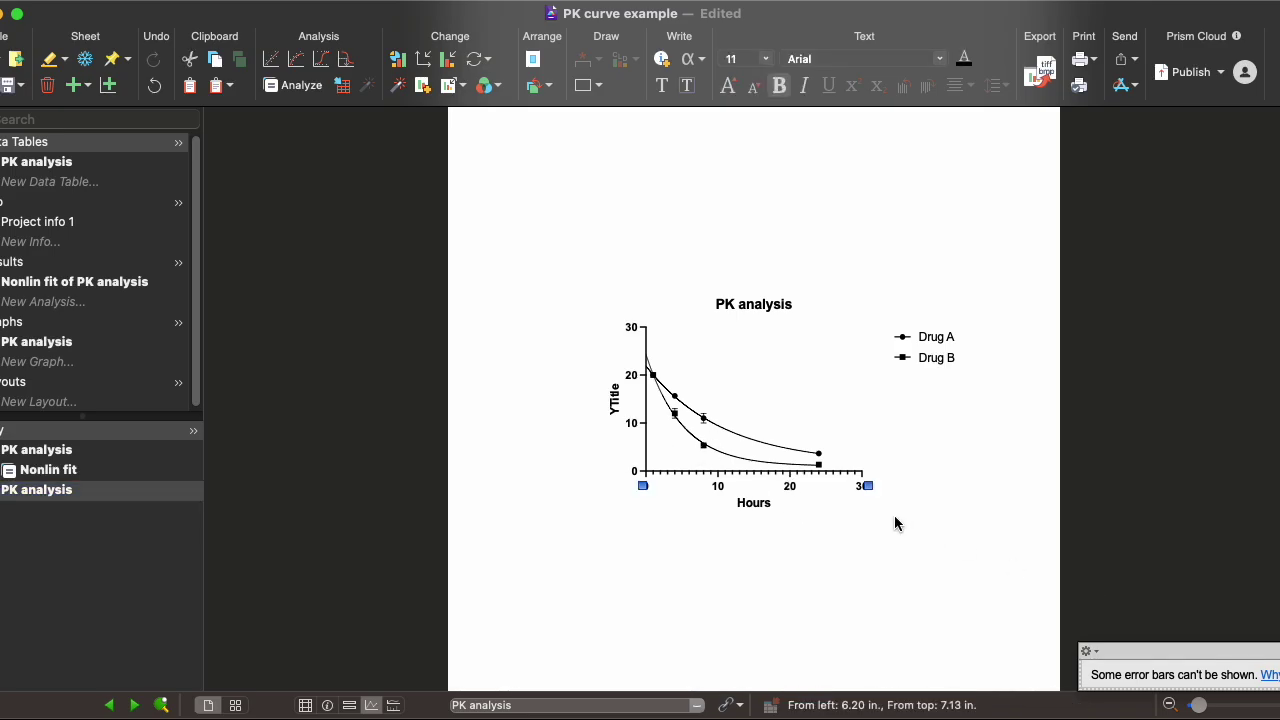
pyautogui.doubleClick(790, 486)
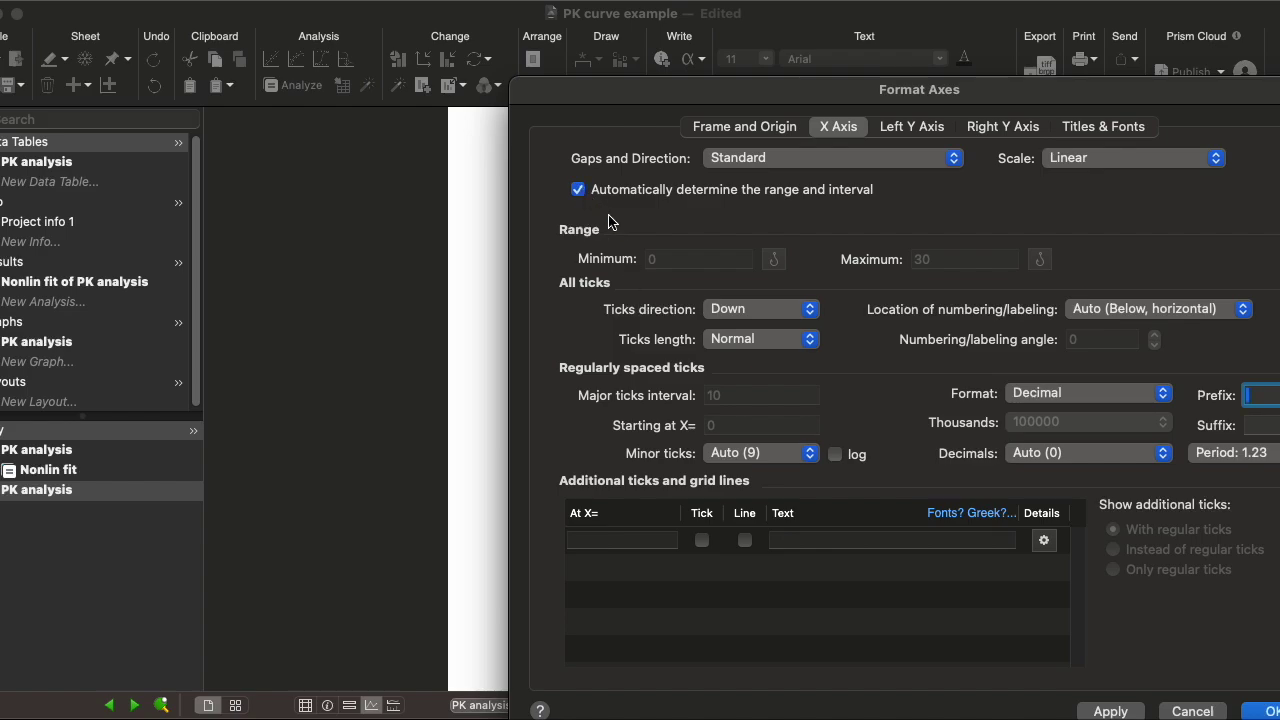
pyautogui.click(580, 191)
pyautogui.doubleClick(748, 399)
pyautogui.write('5')
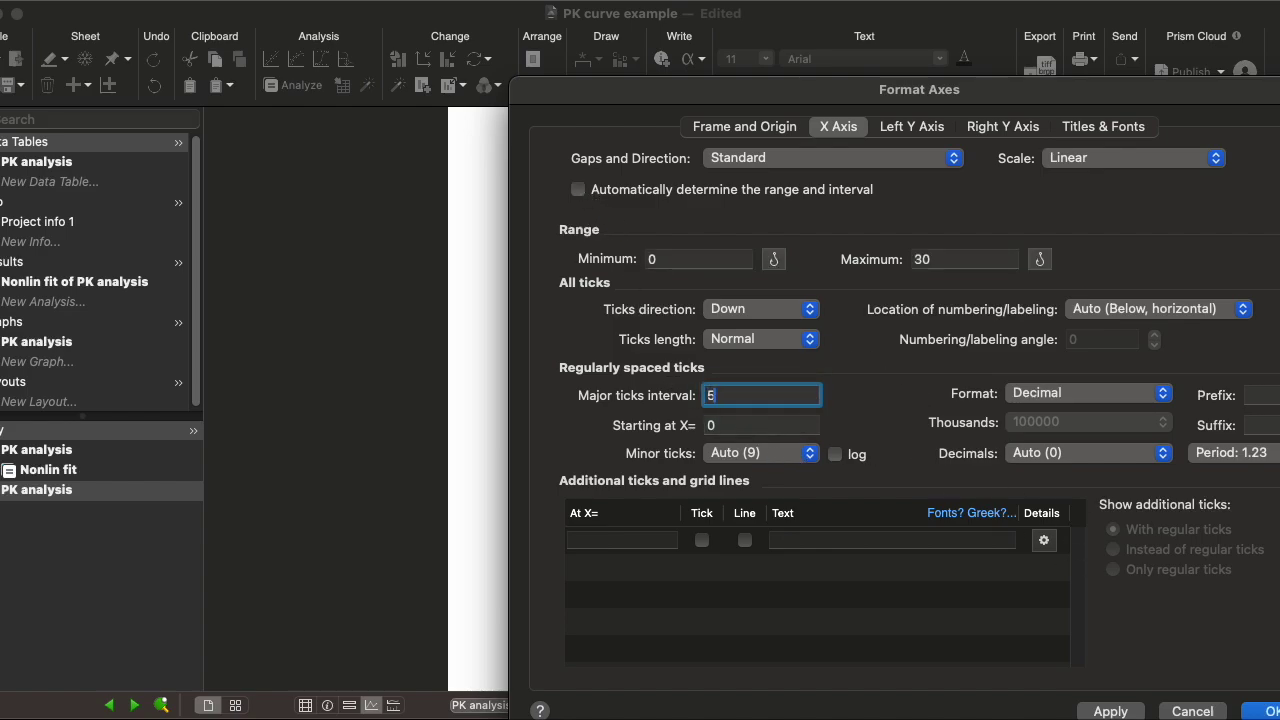
pyautogui.press('Return')
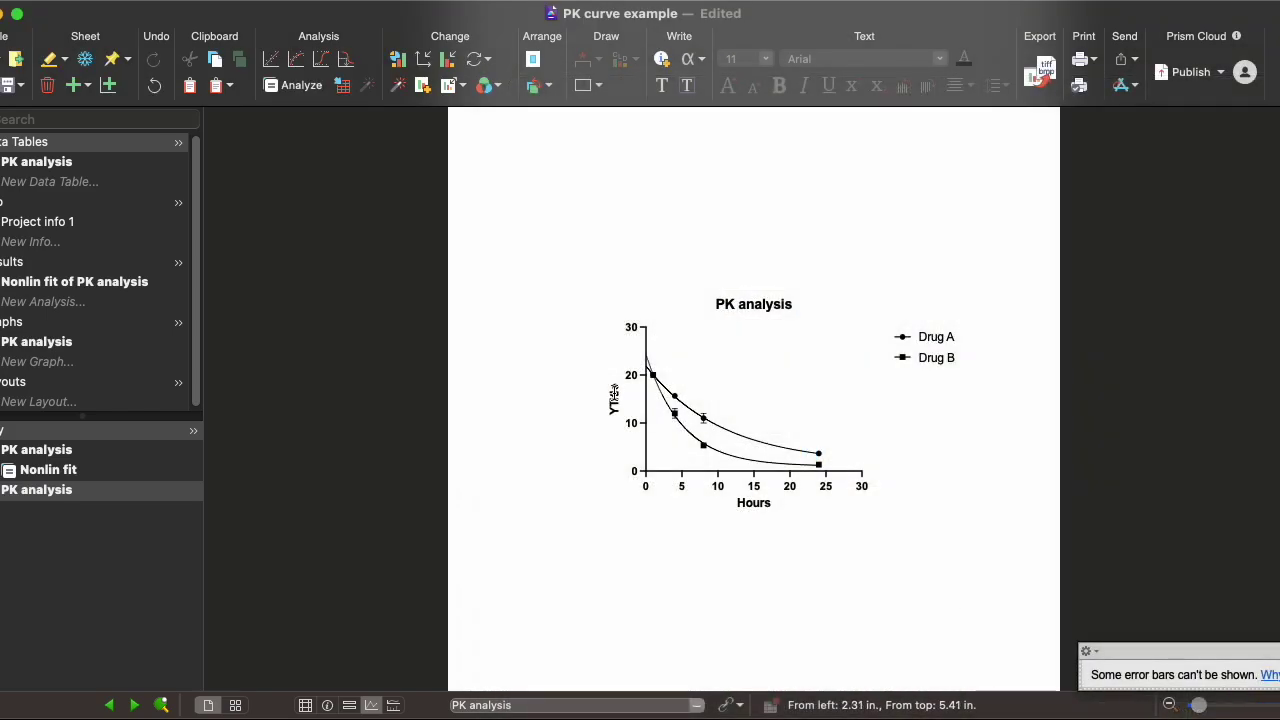
# Step: Title the Y axis 'Concentration'
pyautogui.click(612, 400)
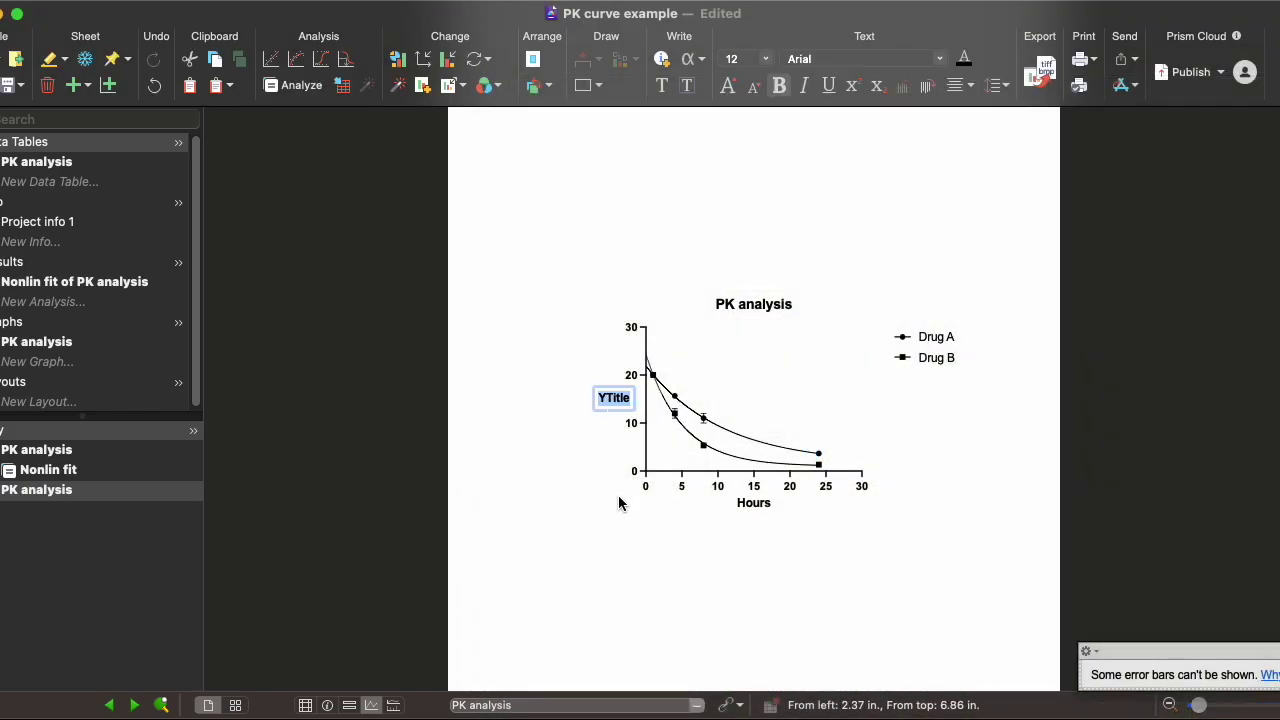
pyautogui.write('Concentration')
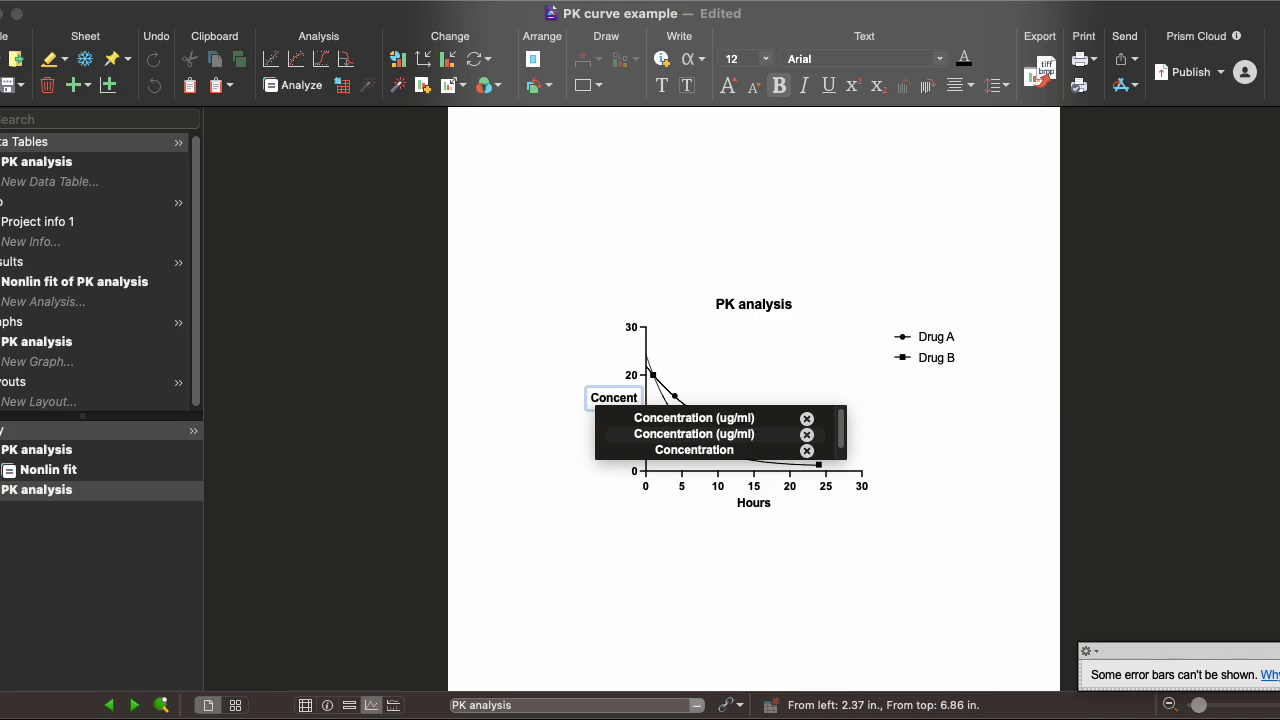
pyautogui.click(880, 555)
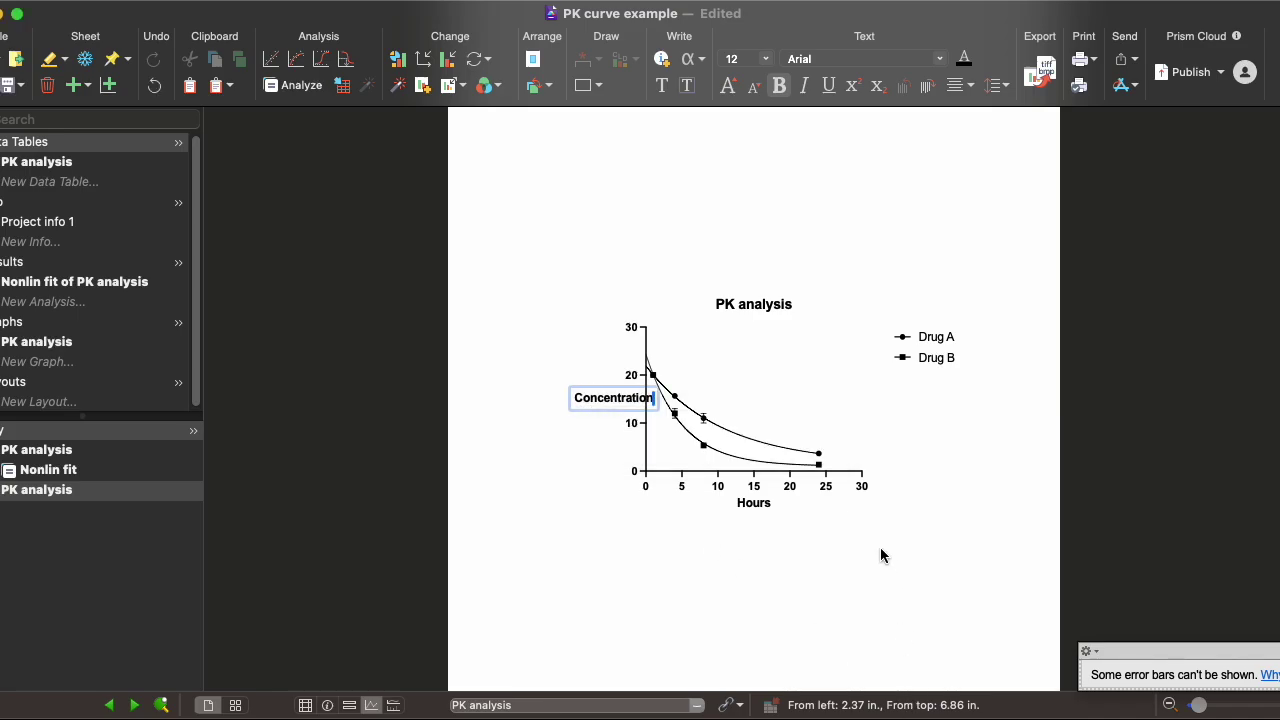
pyautogui.click(880, 555)
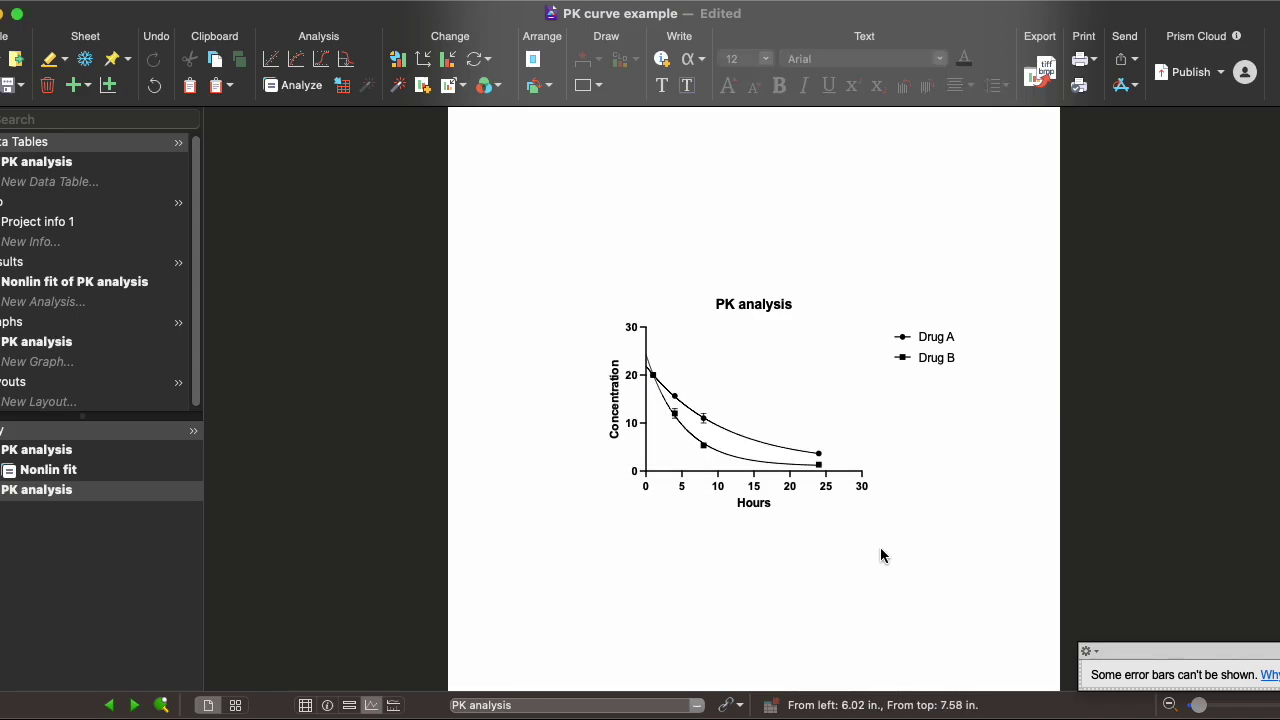
pyautogui.doubleClick(903, 360)
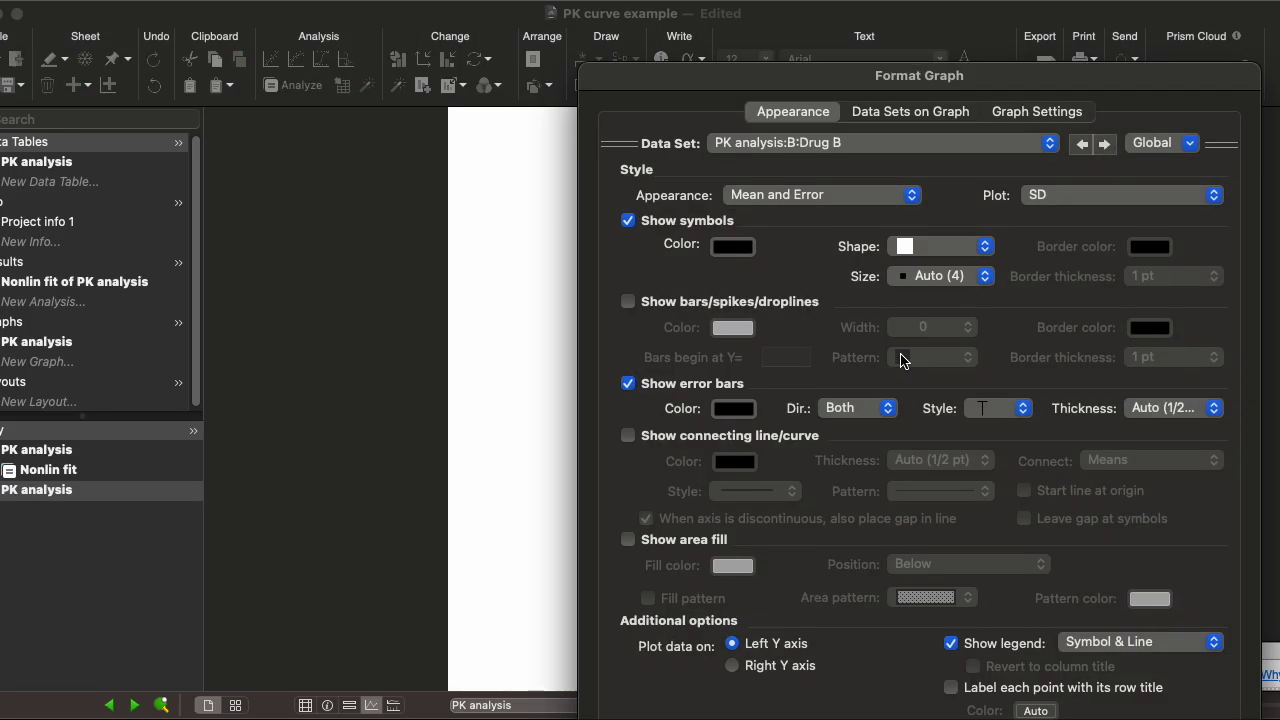
pyautogui.click(742, 252)
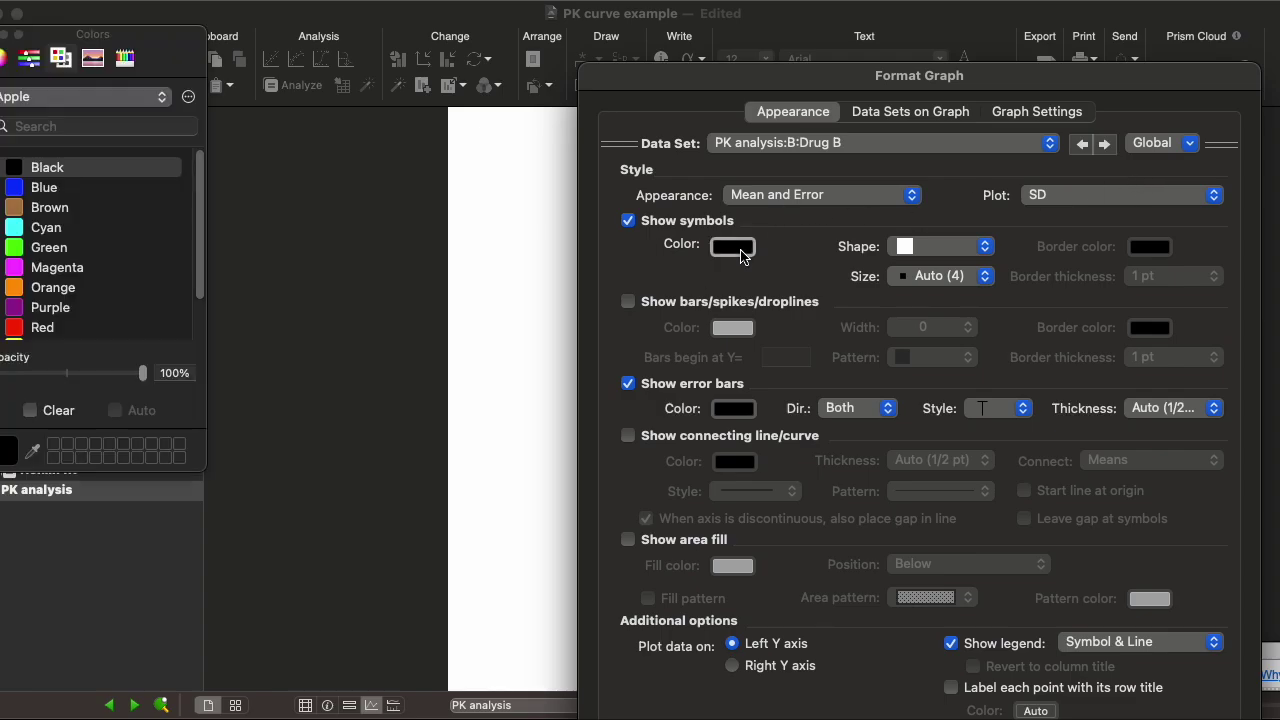
pyautogui.click(0, 34)
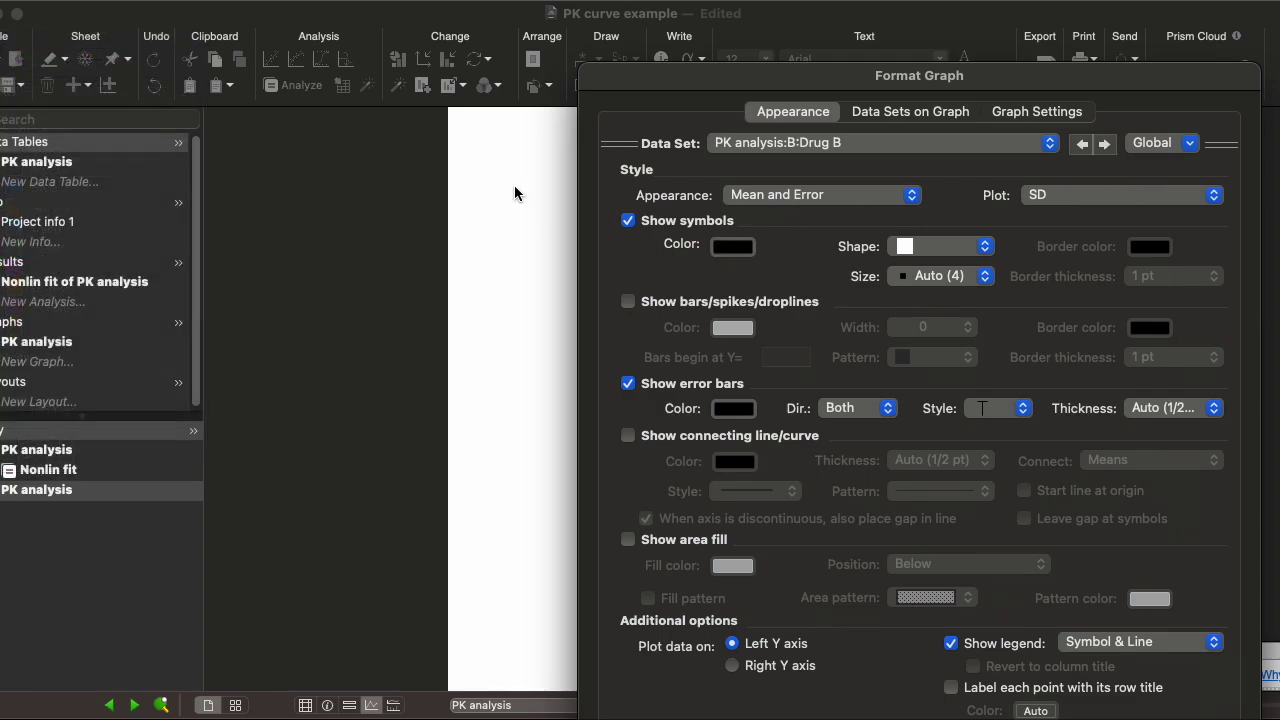
pyautogui.click(902, 255)
pyautogui.click(811, 269)
pyautogui.click(1049, 201)
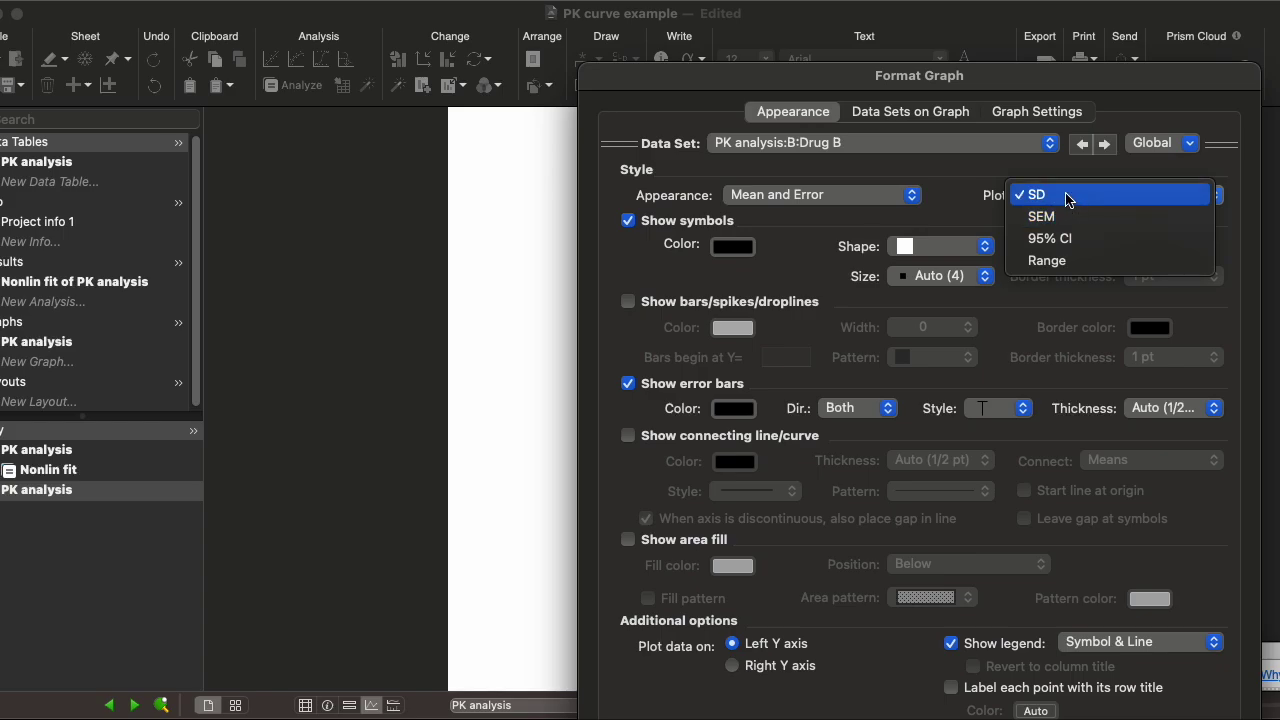
pyautogui.click(969, 202)
pyautogui.click(975, 150)
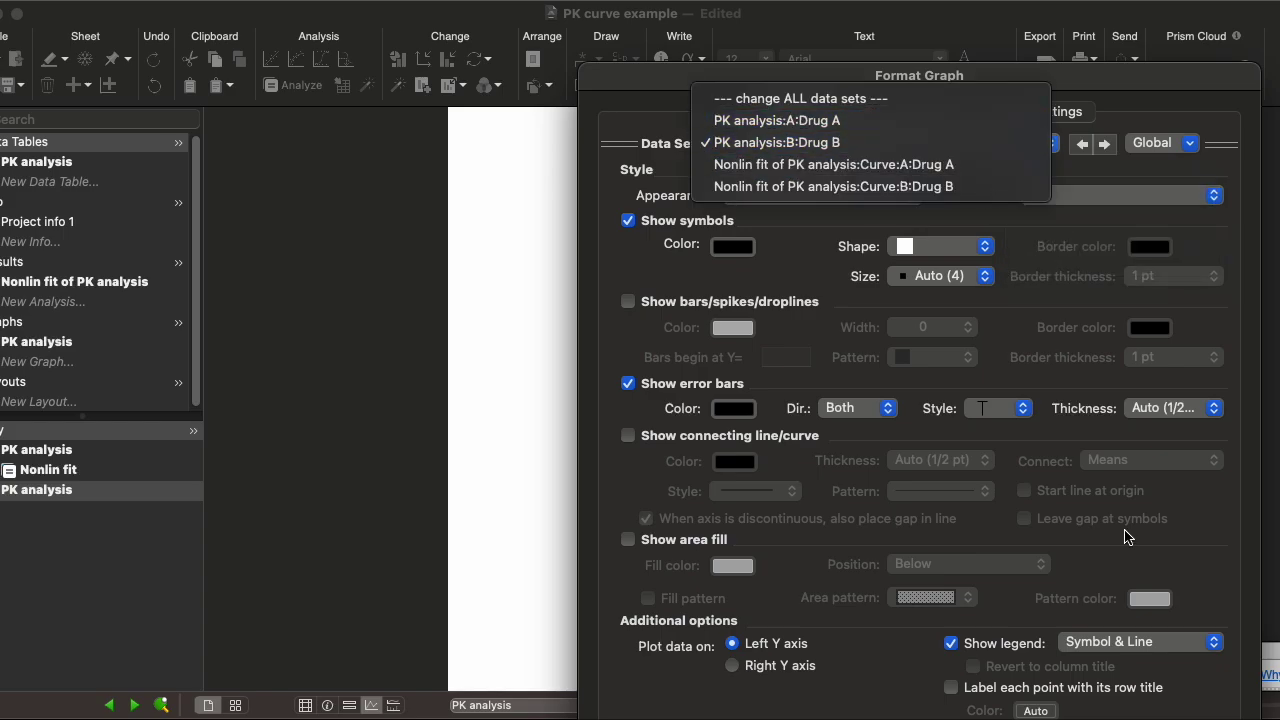
pyautogui.click(1231, 545)
pyautogui.press('Return')
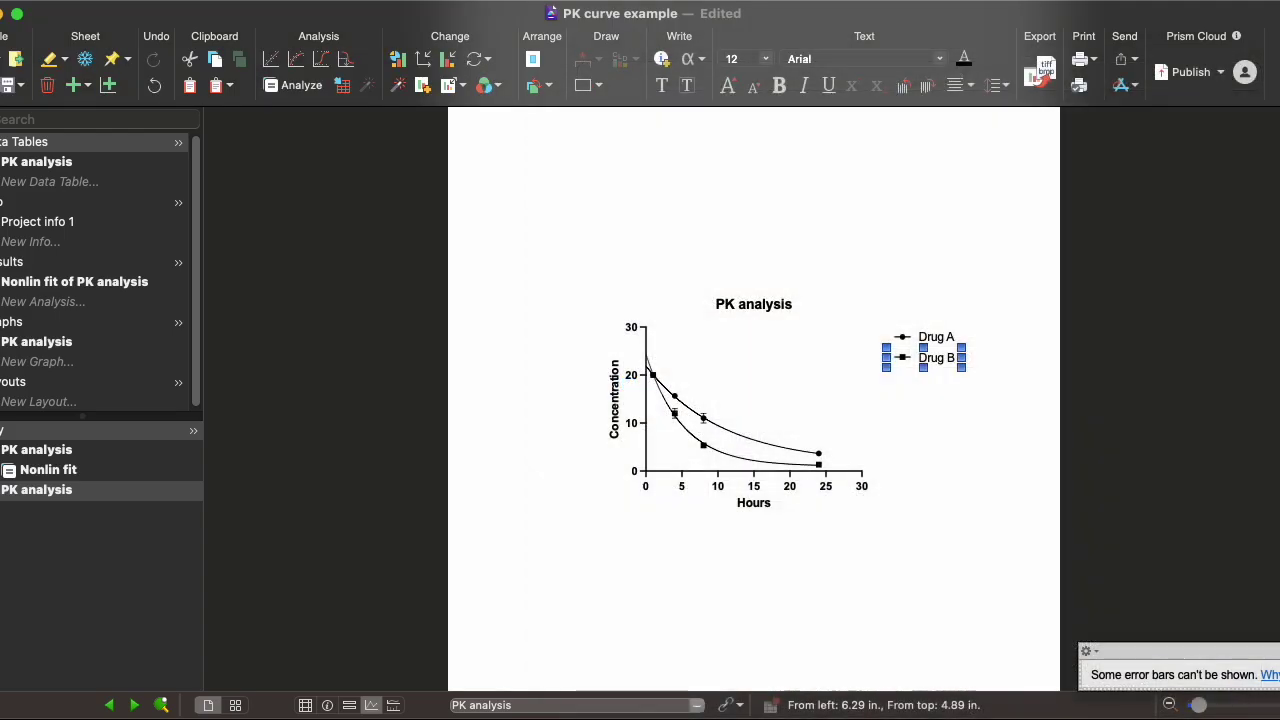
pyautogui.click(1014, 474)
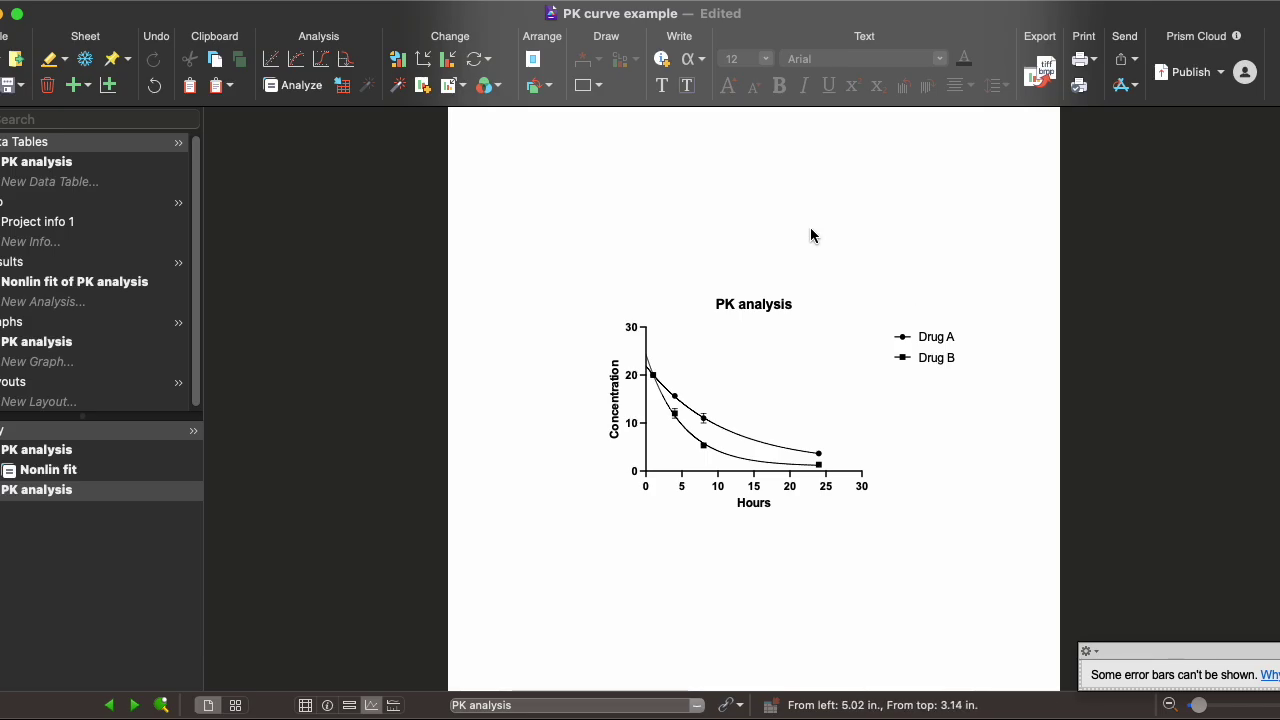
# Step: Copy the Half Life row (x6:B6) from the Nonlin fit results as an embedded table, then reopen the PK analysis graph
pyautogui.click(62, 472)
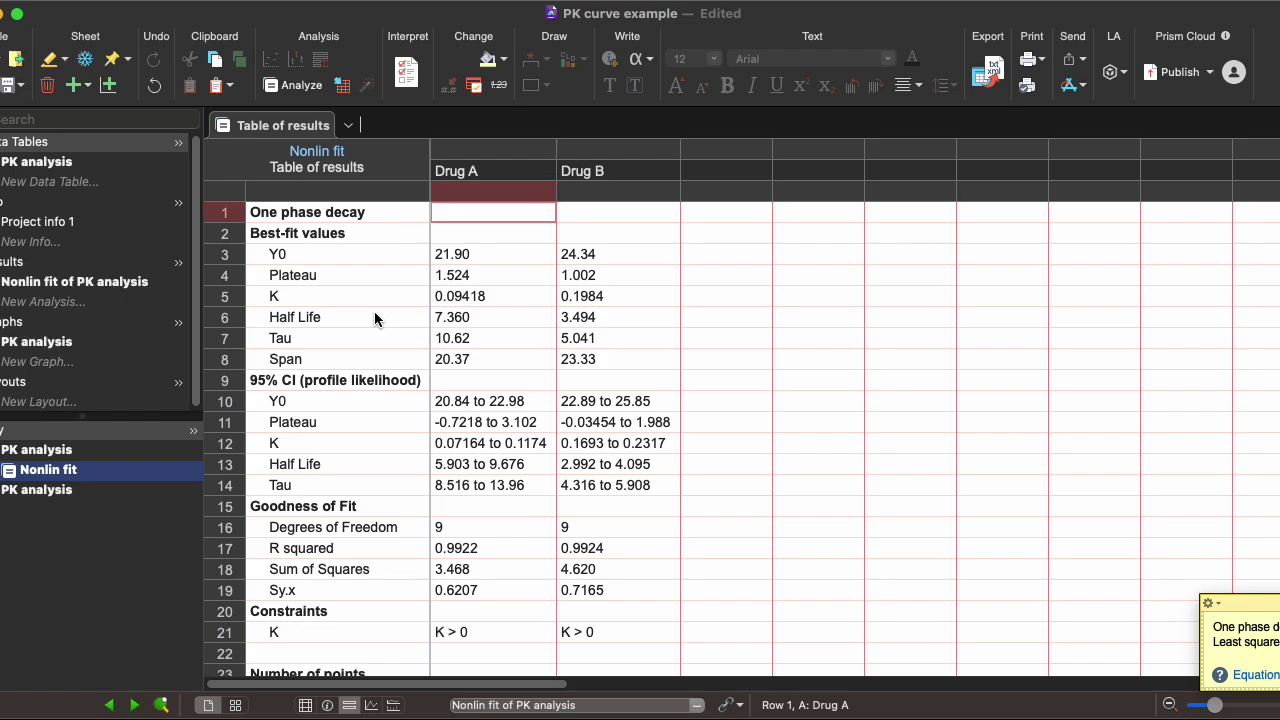
pyautogui.moveTo(352, 315); pyautogui.dragTo(559, 315)
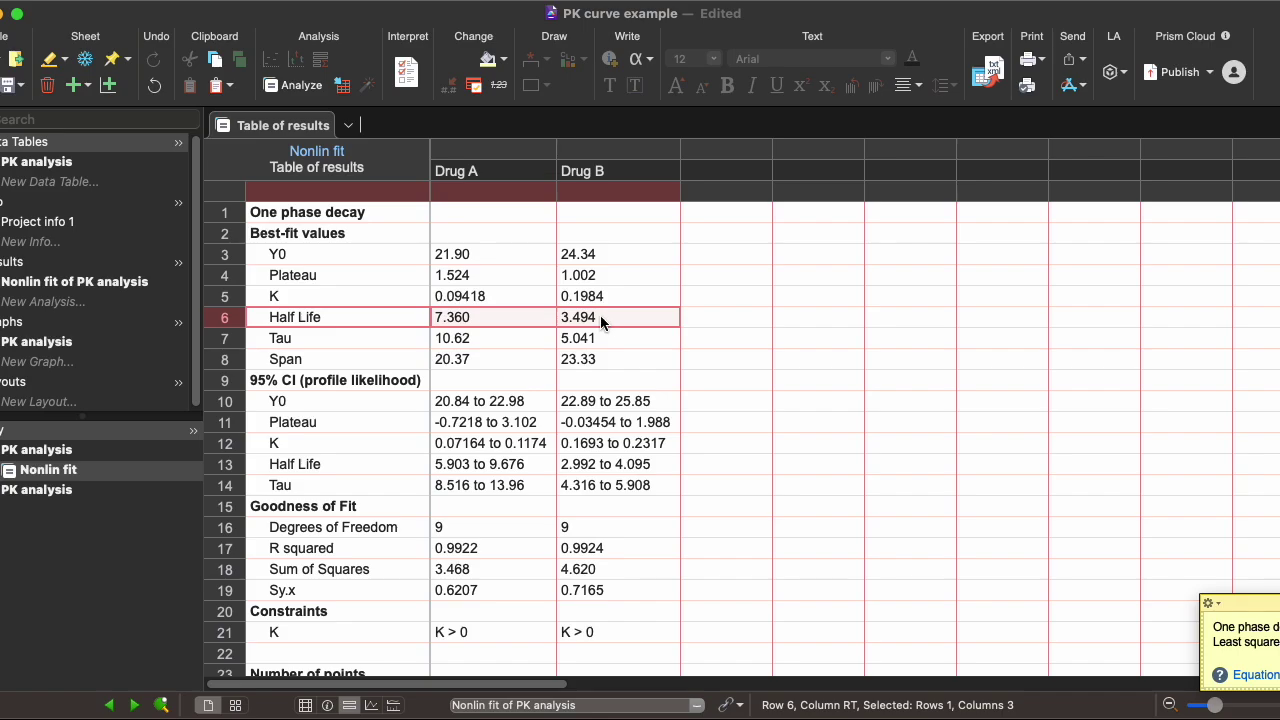
pyautogui.click(226, 0)
pyautogui.click(269, 335)
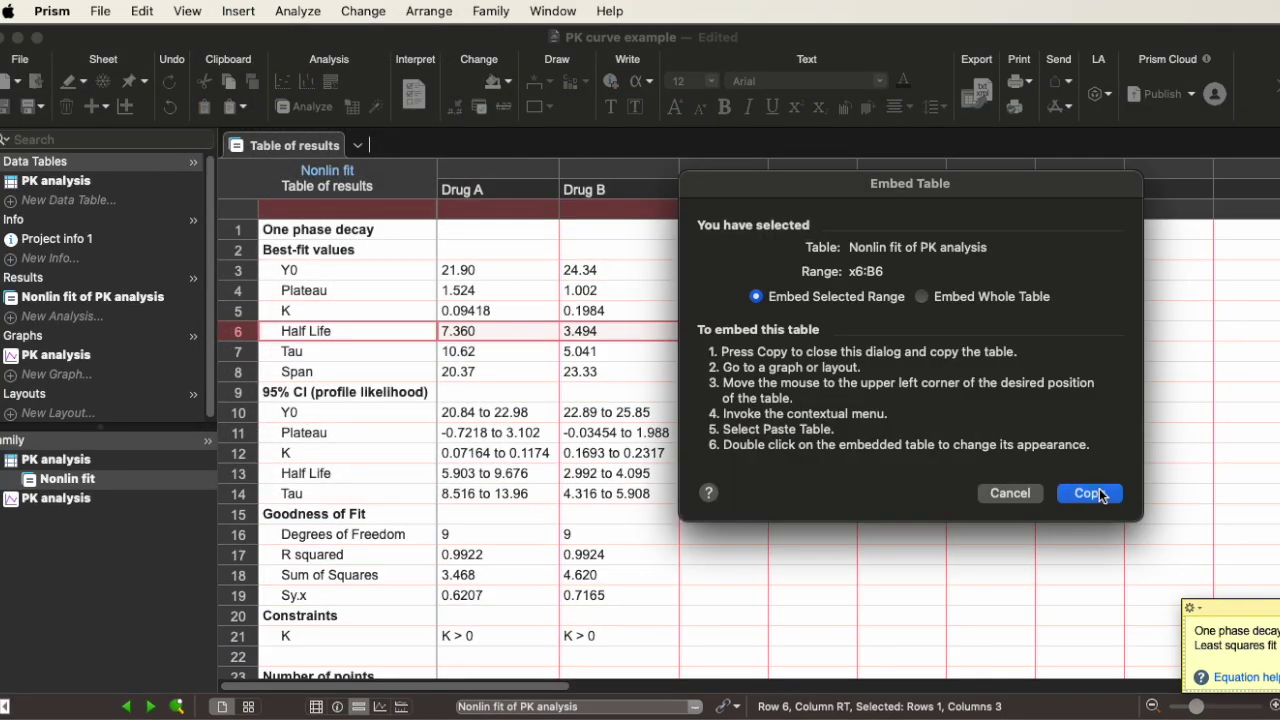
pyautogui.click(1097, 493)
pyautogui.click(111, 502)
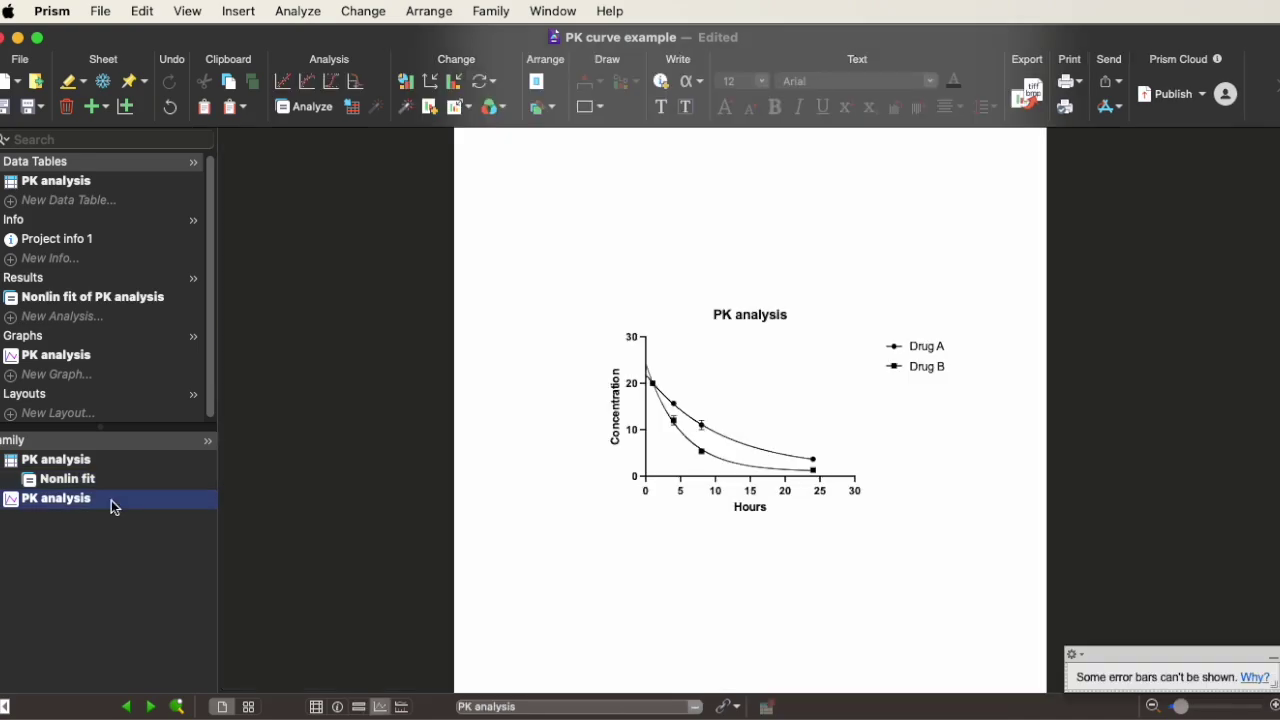
# Step: Paste the Half Life table (Drug A 7.360, Drug B 3.494) and position it just above the graph title
pyautogui.click(249, 12)
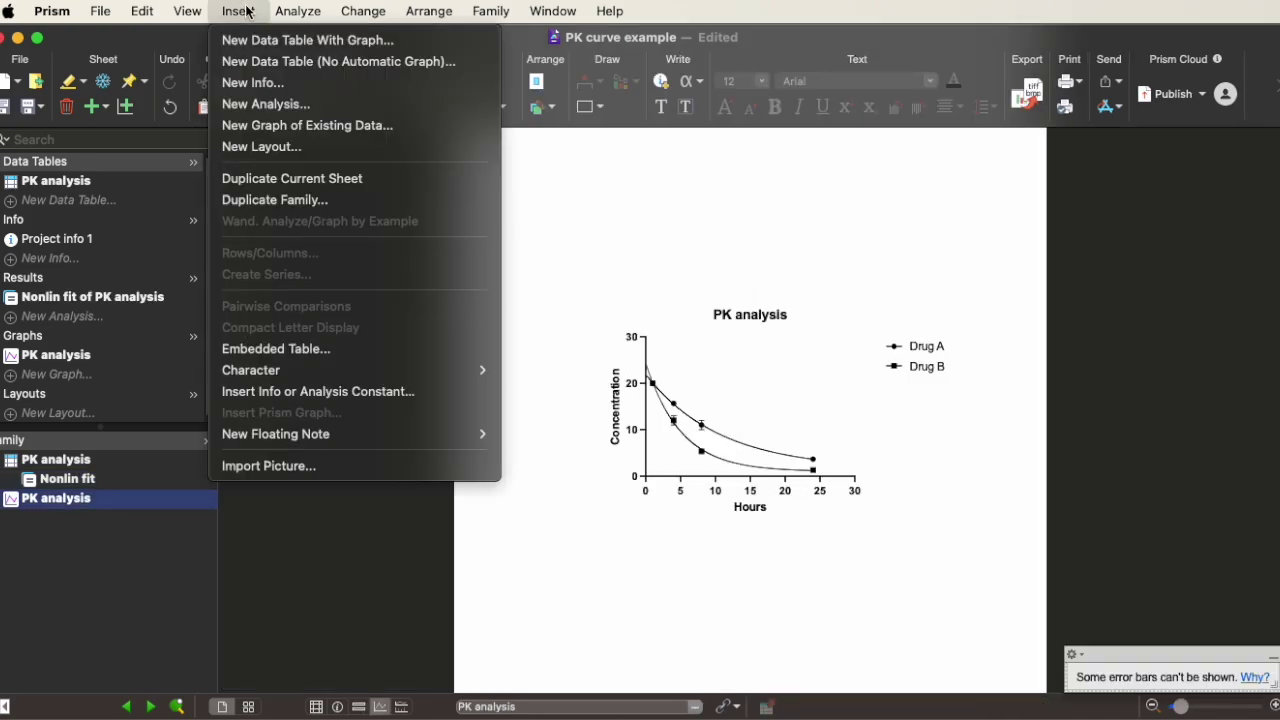
pyautogui.click(287, 349)
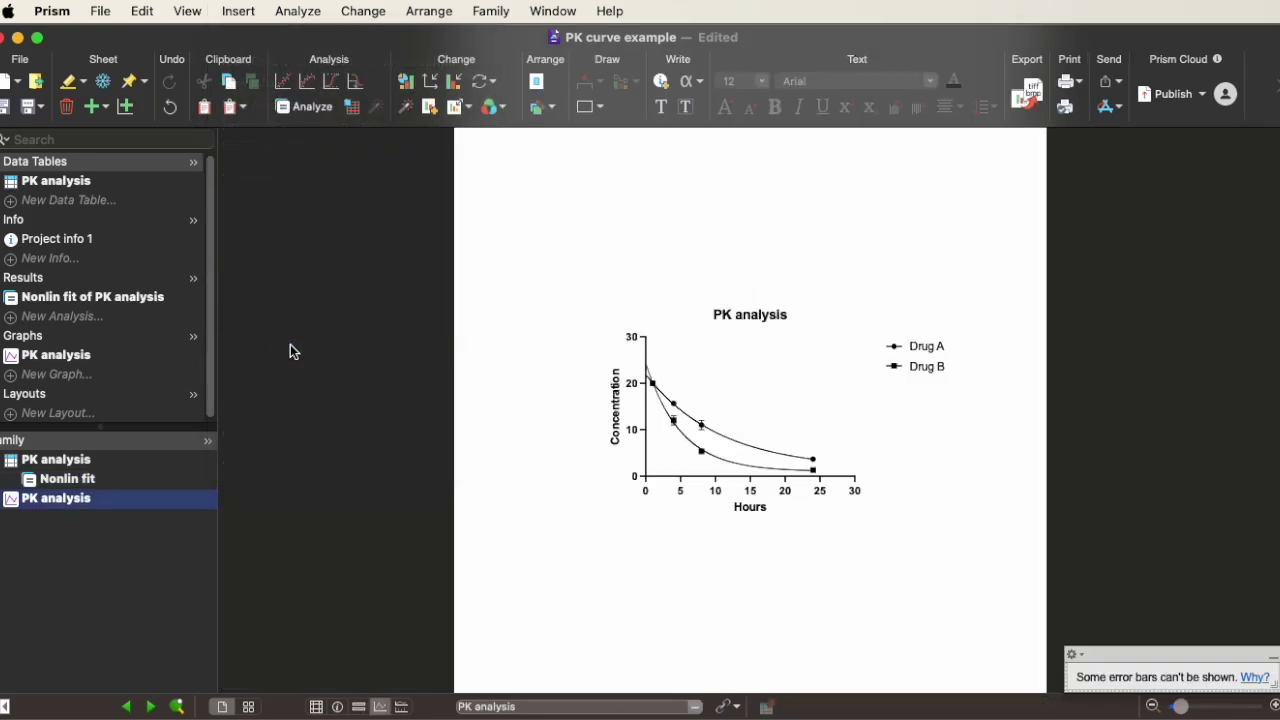
pyautogui.click(1081, 462)
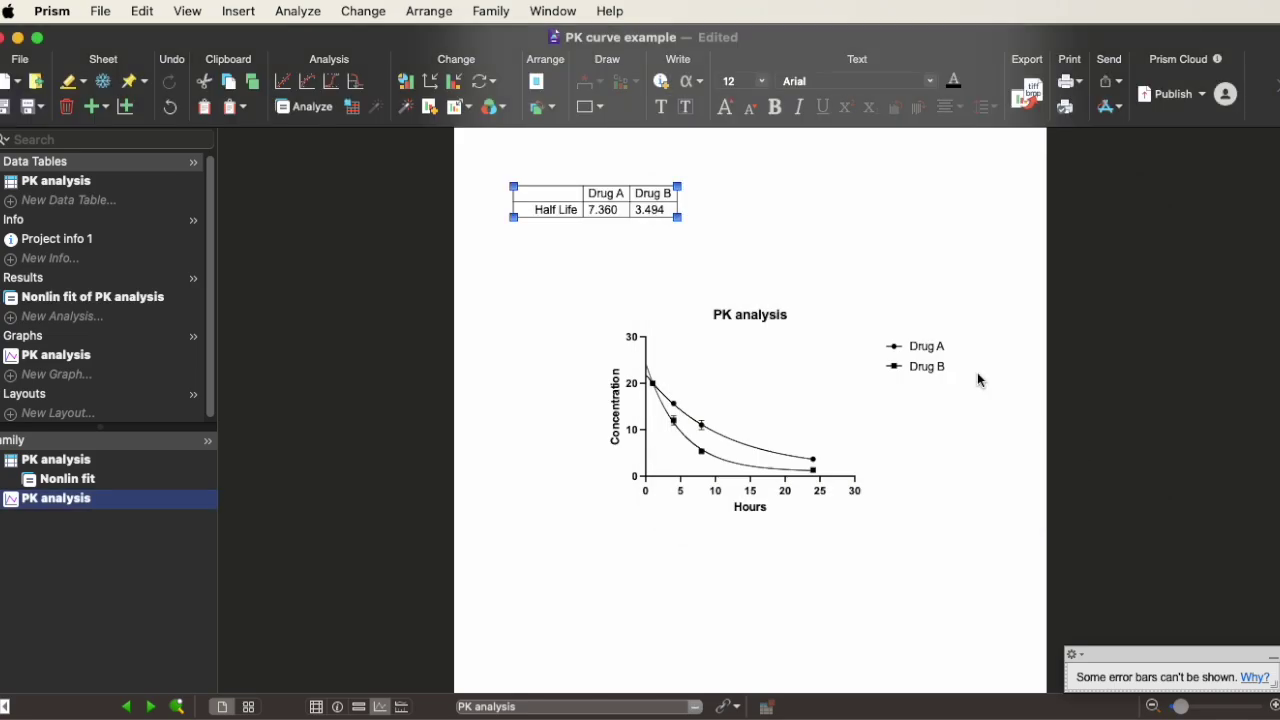
pyautogui.moveTo(627, 208); pyautogui.dragTo(783, 281)
pyautogui.click(792, 251)
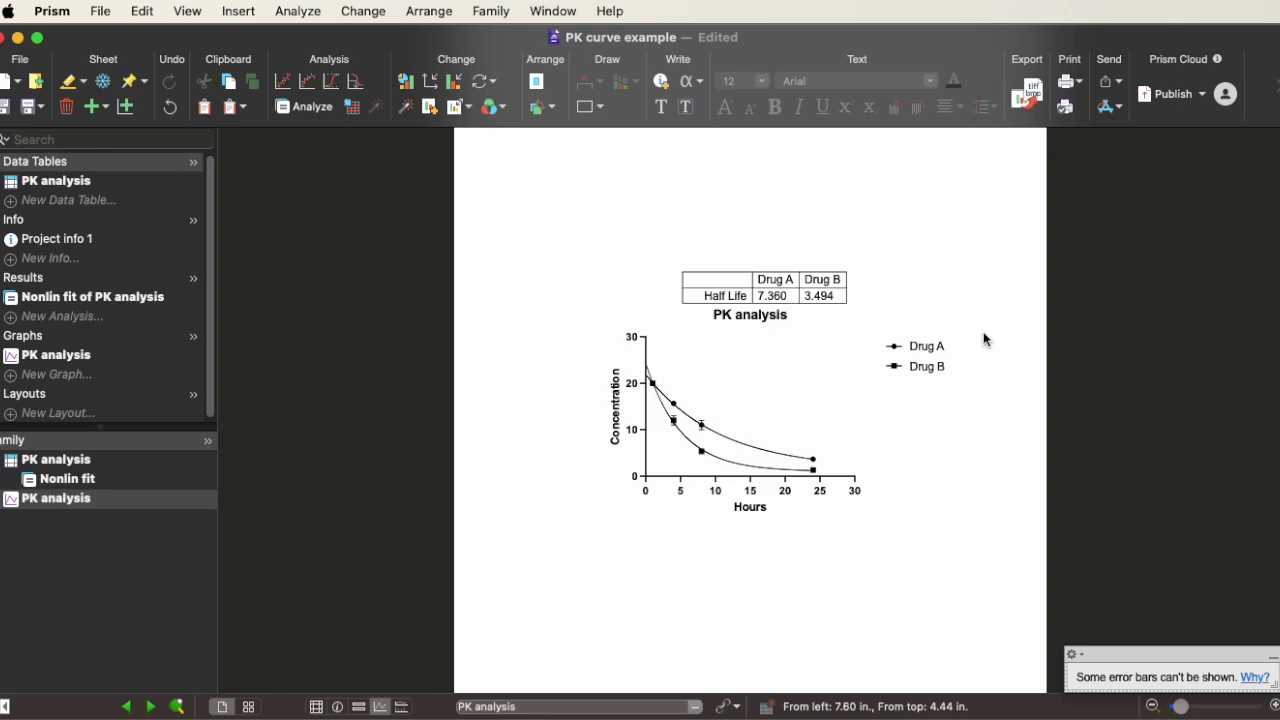
pyautogui.moveTo(834, 294); pyautogui.dragTo(834, 273)
pyautogui.click(932, 310)
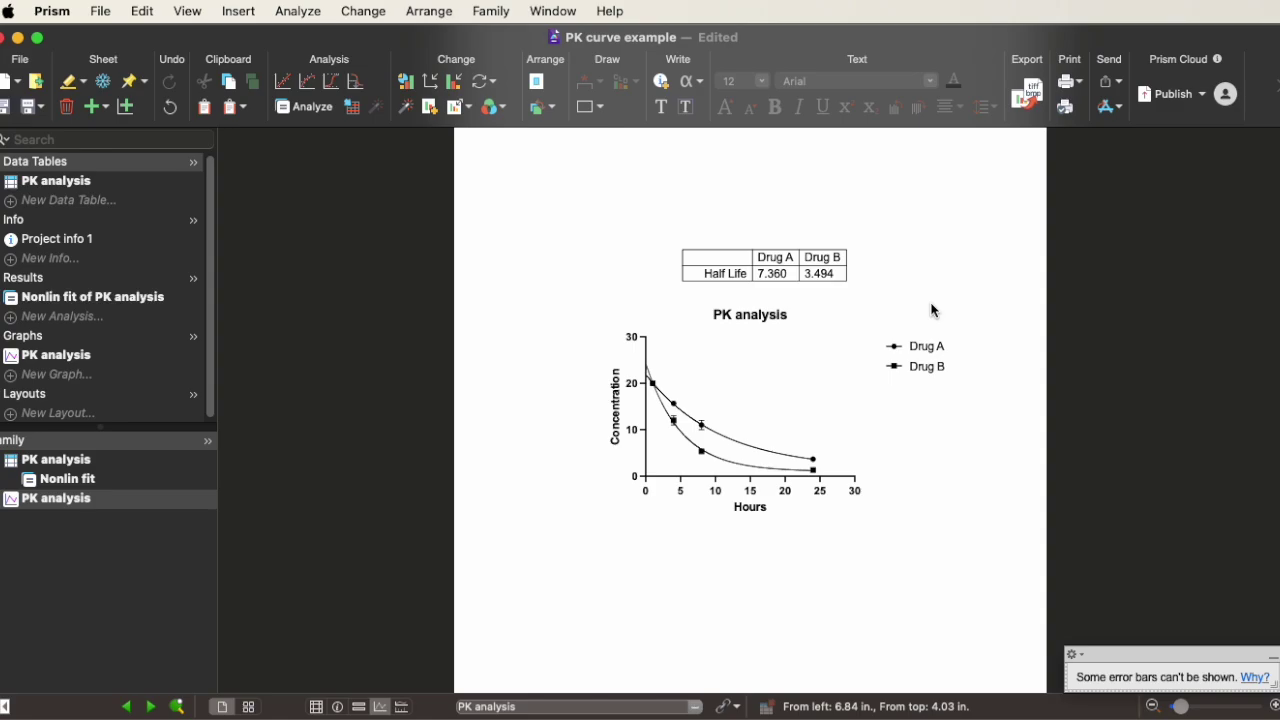